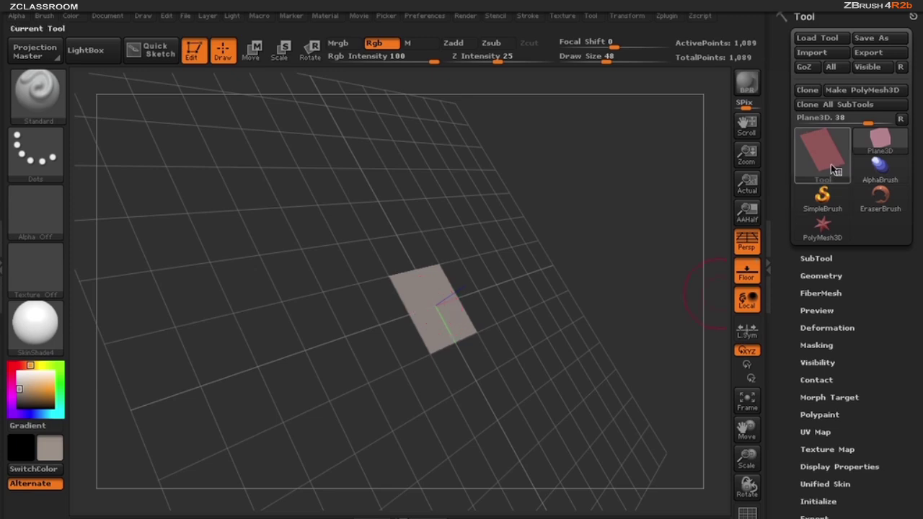
Convert the plane to a PolyMesh3D and mask a round spot at its centre.
{"action": "left_click", "coordinate": [887, 90]}
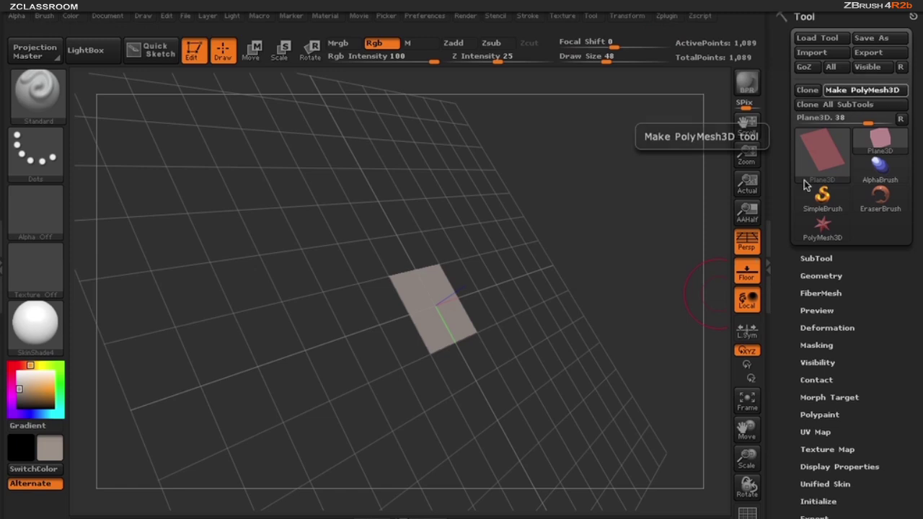
{"action": "mouse_move", "coordinate": [584, 360]}
{"action": "left_mouse_down"}
{"action": "mouse_move", "coordinate": [562, 378]}
{"action": "mouse_move", "coordinate": [546, 354]}
{"action": "left_mouse_up"}
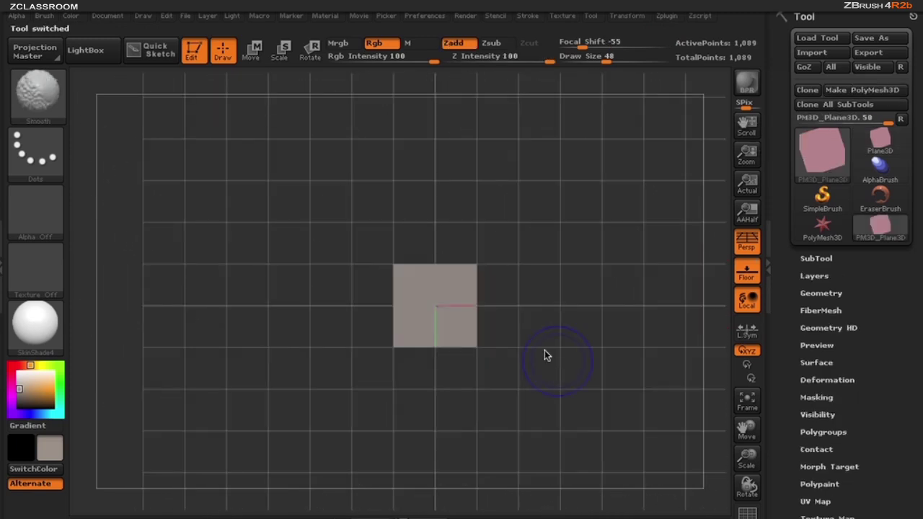
{"action": "mouse_move", "coordinate": [432, 324]}
{"action": "left_mouse_down", "text": "ctrl"}
{"action": "mouse_move", "coordinate": [437, 305]}
{"action": "mouse_move", "coordinate": [443, 343]}
{"action": "left_mouse_up", "text": "ctrl"}
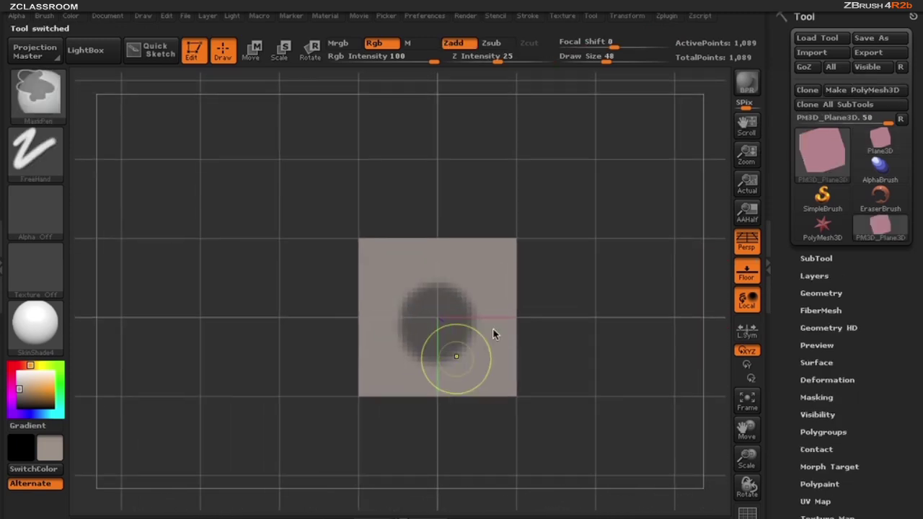
Preview a FiberMesh on the masked plane and reduce MaxFibers to 0.001 for a single fiber.
{"action": "right_click_drag", "start_coordinate": [625, 361], "coordinate": [556, 360], "text": "ctrl"}
{"action": "mouse_move", "coordinate": [556, 359]}
{"action": "left_mouse_down"}
{"action": "mouse_move", "coordinate": [628, 425]}
{"action": "mouse_move", "coordinate": [596, 356]}
{"action": "mouse_move", "coordinate": [582, 404]}
{"action": "mouse_move", "coordinate": [609, 374]}
{"action": "left_mouse_up"}
{"action": "left_click", "coordinate": [821, 310]}
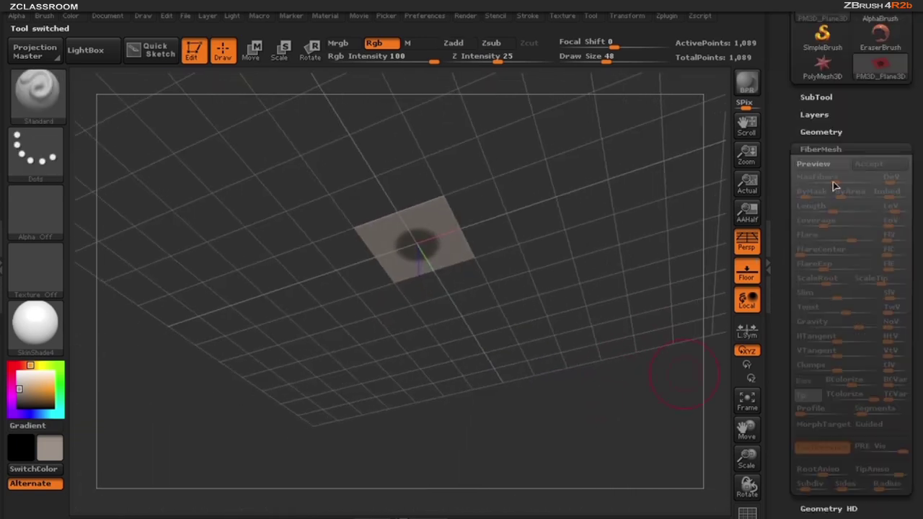
{"action": "left_click", "coordinate": [823, 165]}
{"action": "left_click_drag", "start_coordinate": [488, 274], "coordinate": [607, 357]}
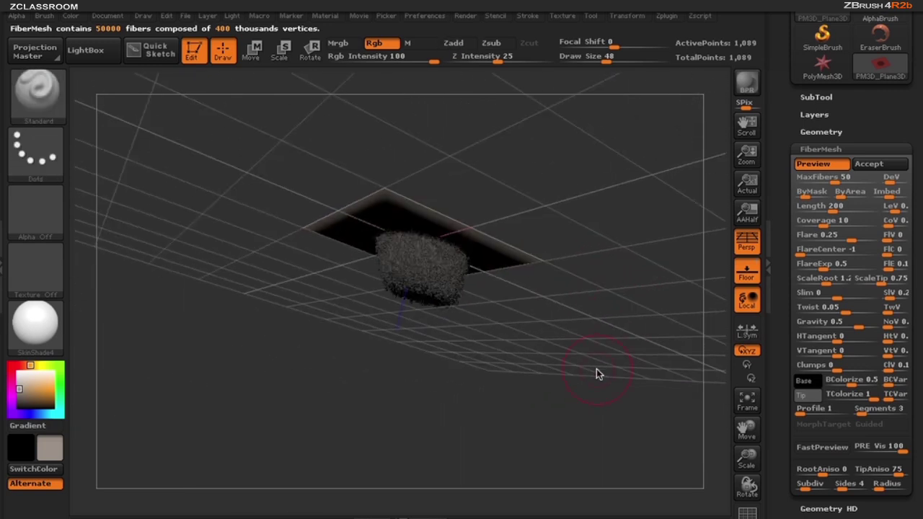
{"action": "left_click_drag", "start_coordinate": [834, 182], "coordinate": [800, 183]}
{"action": "left_click_drag", "start_coordinate": [597, 338], "coordinate": [598, 342]}
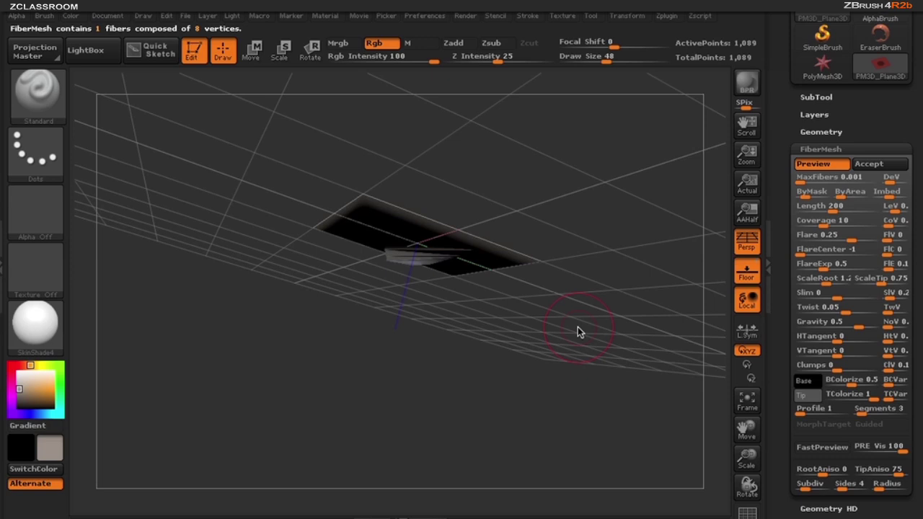
Set the fiber's Gravity to 1 and its Length to 1000.
{"action": "left_click_drag", "start_coordinate": [578, 328], "coordinate": [558, 354]}
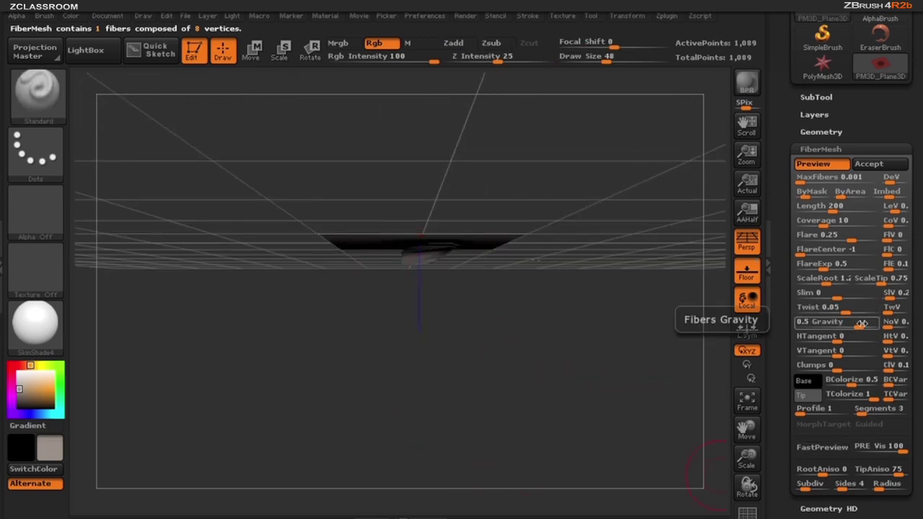
{"action": "left_click_drag", "start_coordinate": [858, 323], "coordinate": [879, 323]}
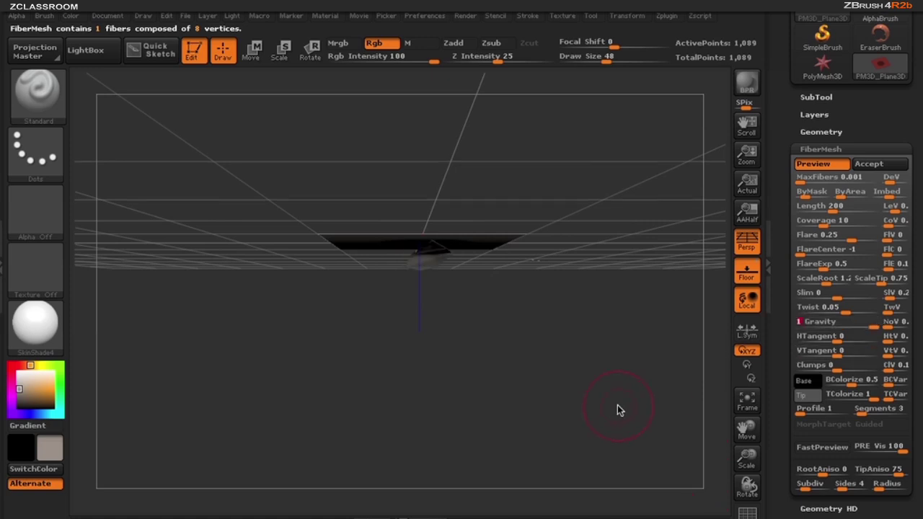
{"action": "left_click_drag", "start_coordinate": [833, 208], "coordinate": [881, 209]}
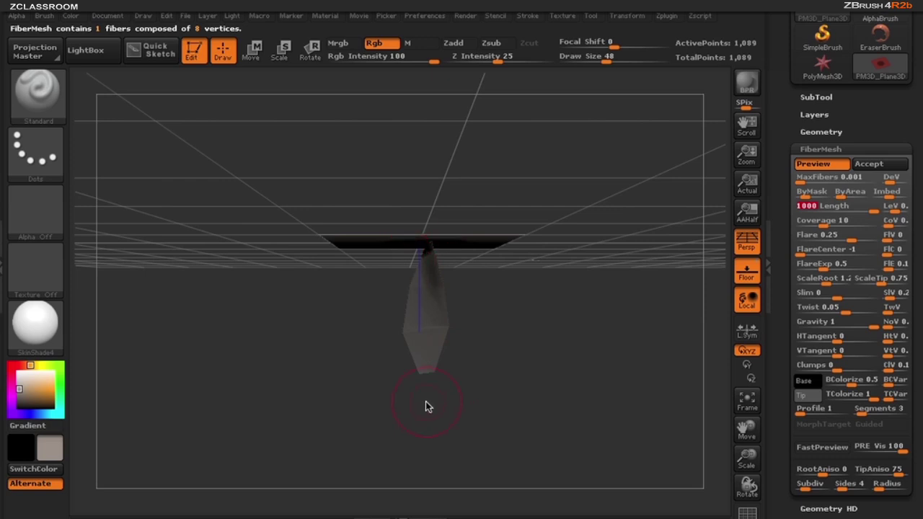
Shape the fiber into a tapered spike with Profile 4, Flare about 0.41, FlareExp about 2.66 and Coverage about 0.47.
{"action": "left_click_drag", "start_coordinate": [799, 410], "coordinate": [808, 415]}
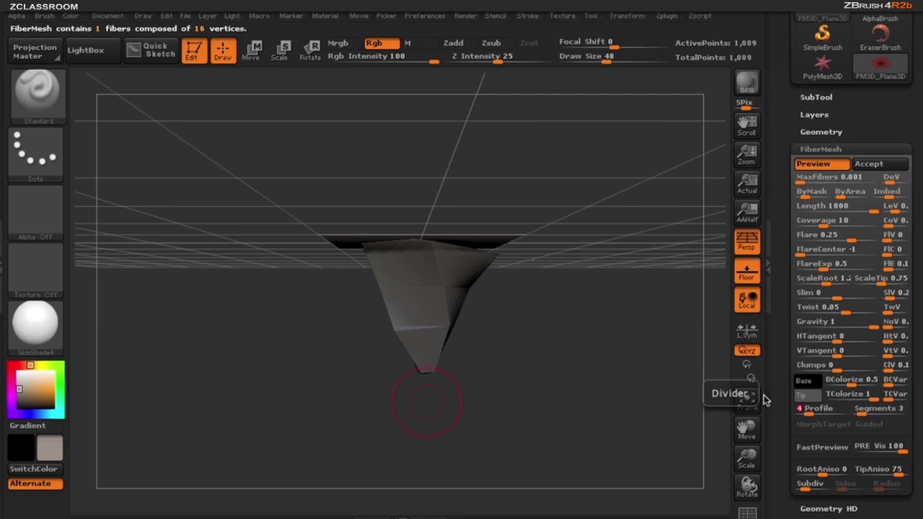
{"action": "left_click_drag", "start_coordinate": [856, 240], "coordinate": [859, 238]}
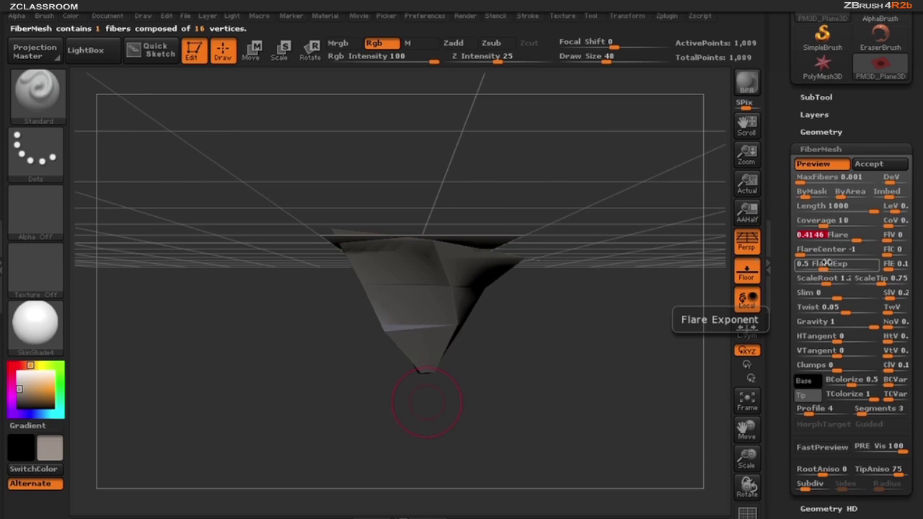
{"action": "left_click_drag", "start_coordinate": [824, 267], "coordinate": [837, 266]}
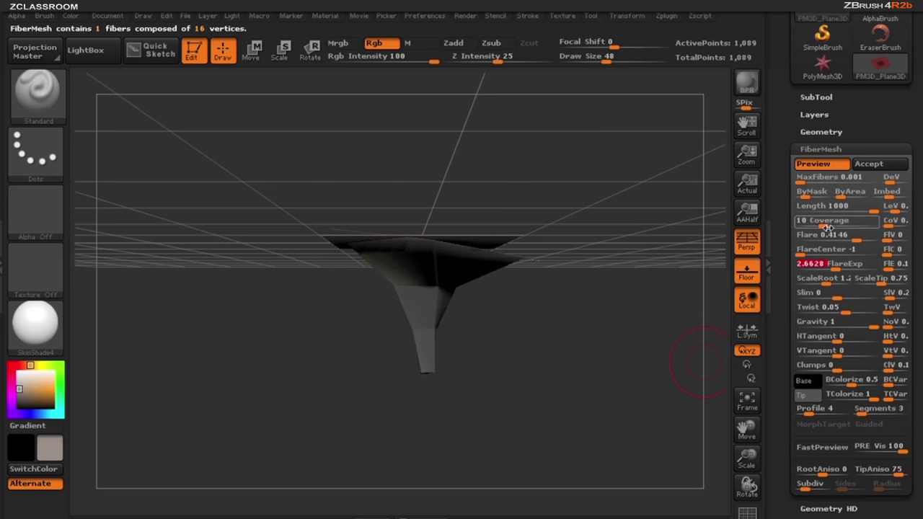
{"action": "left_click_drag", "start_coordinate": [828, 225], "coordinate": [805, 224]}
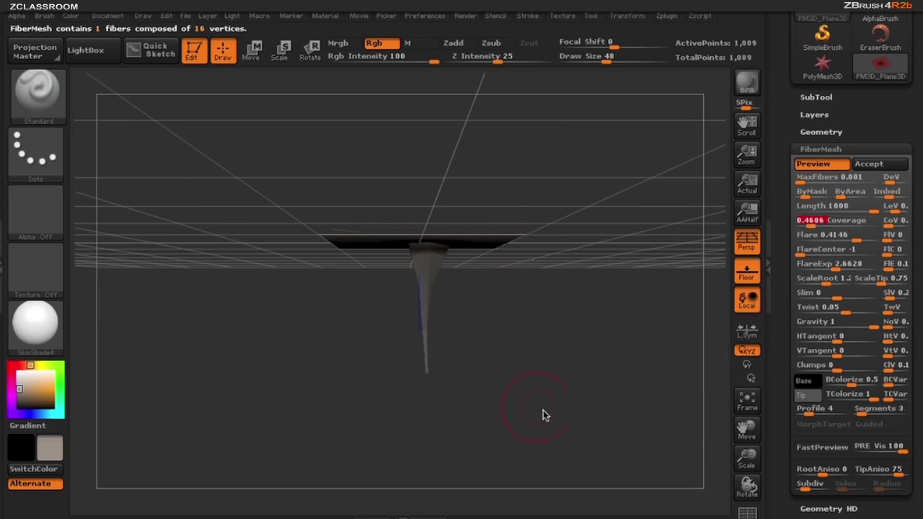
Set the fiber's Segments to 8 and its Twist to 0.02.
{"action": "left_click_drag", "start_coordinate": [858, 412], "coordinate": [868, 412]}
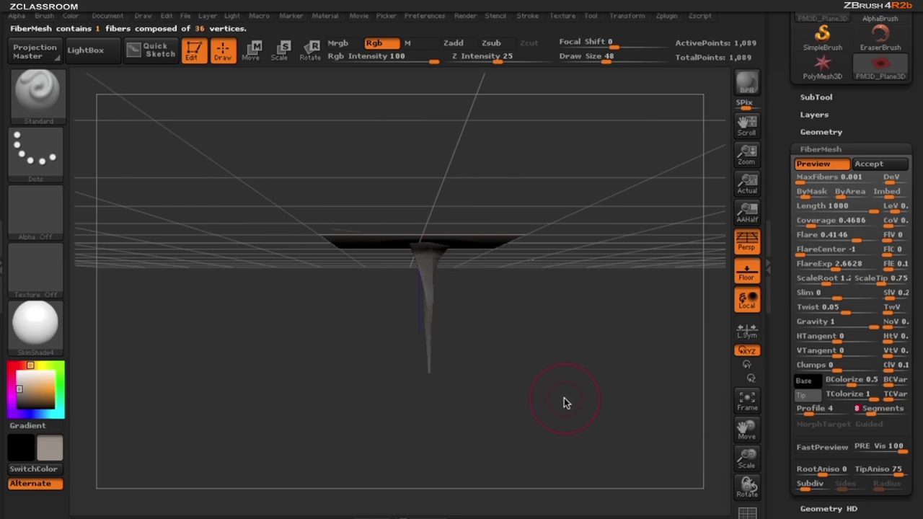
{"action": "left_click_drag", "start_coordinate": [564, 399], "coordinate": [543, 406]}
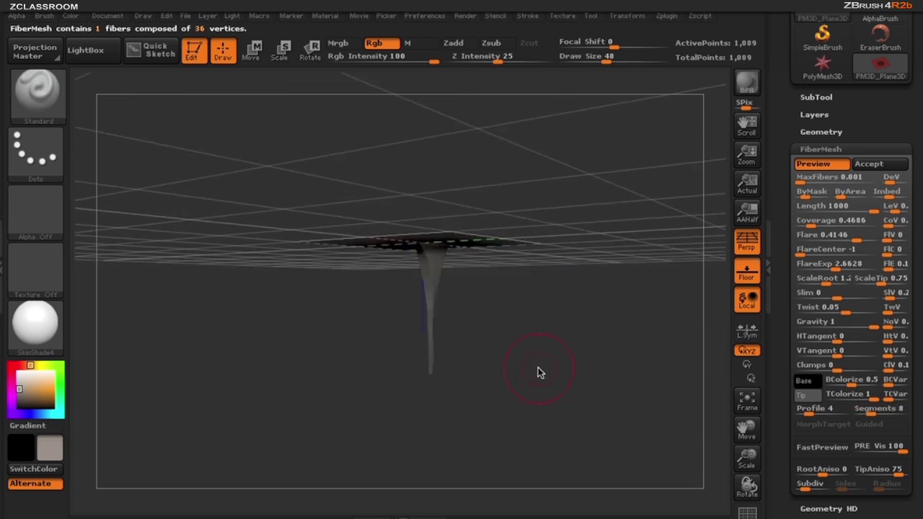
{"action": "left_click", "coordinate": [847, 313]}
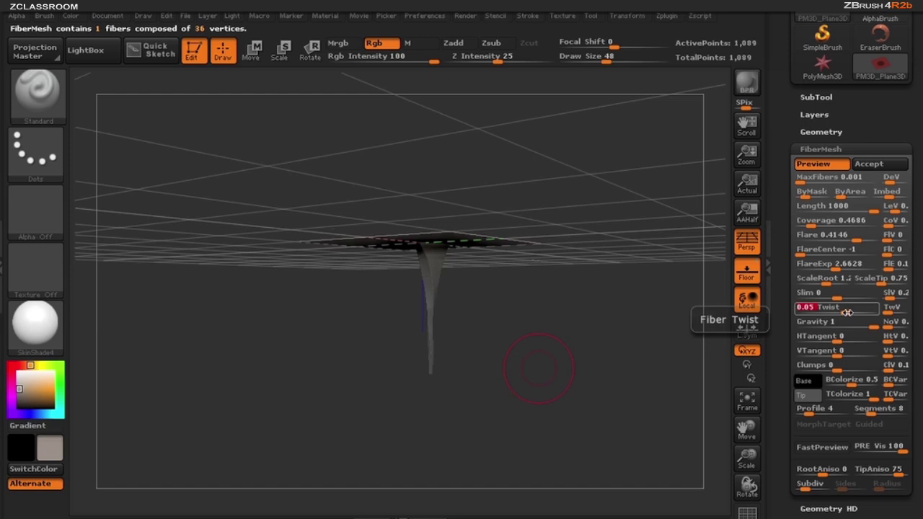
{"action": "type", "text": "."}
{"action": "key", "text": "Return"}
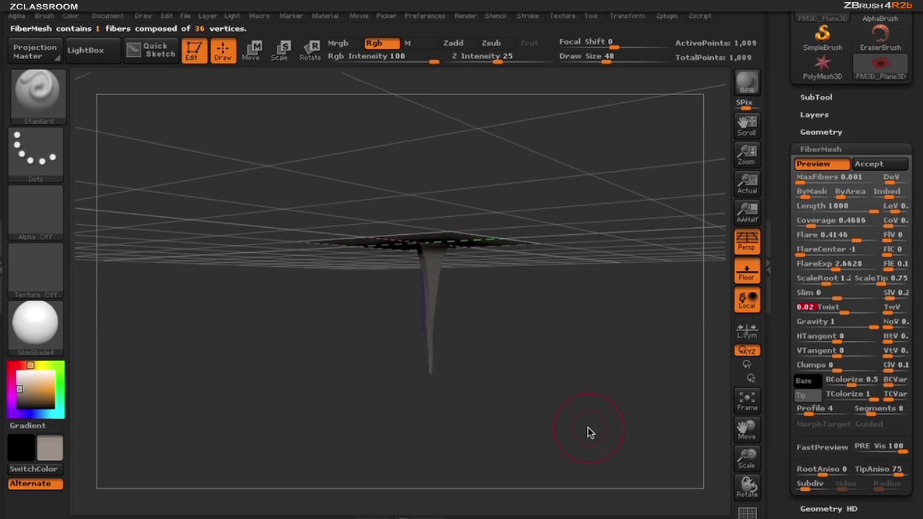
Accept the FiberMesh preview as geometry and make the Fibers103 subtool active.
{"action": "left_click_drag", "start_coordinate": [588, 427], "coordinate": [577, 367]}
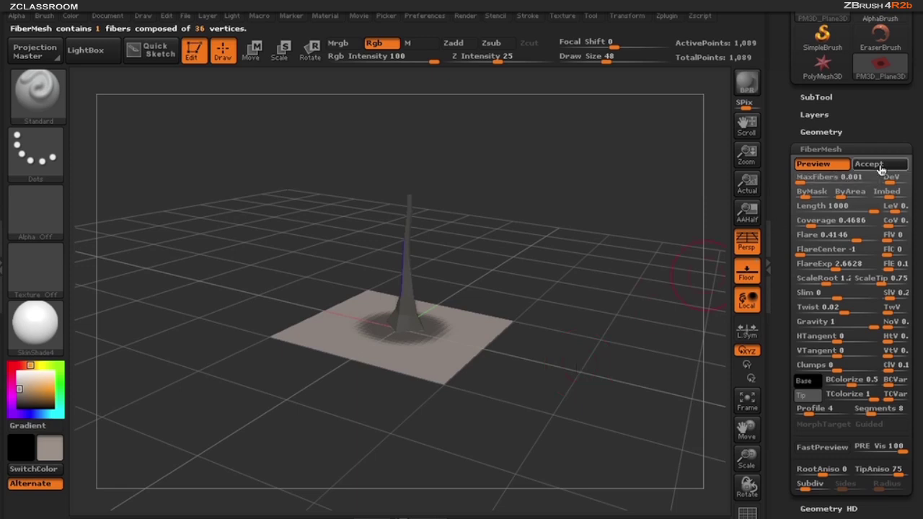
{"action": "left_click", "coordinate": [881, 166]}
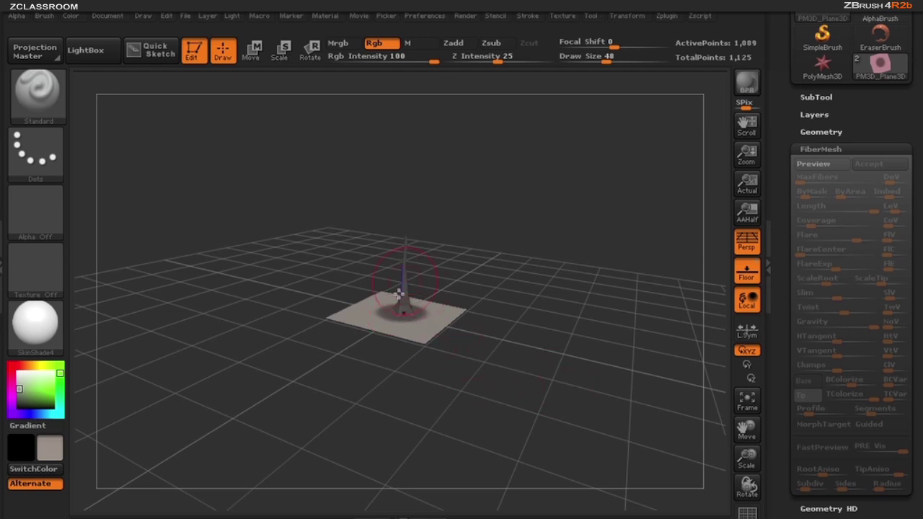
{"action": "left_click_drag", "start_coordinate": [537, 366], "coordinate": [480, 369]}
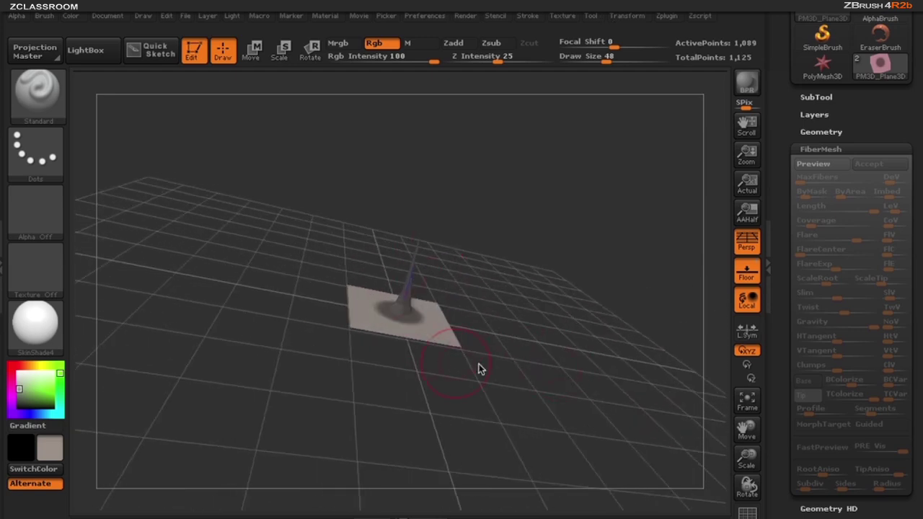
{"action": "left_click", "coordinate": [836, 98]}
{"action": "left_click_drag", "start_coordinate": [911, 98], "coordinate": [910, 234]}
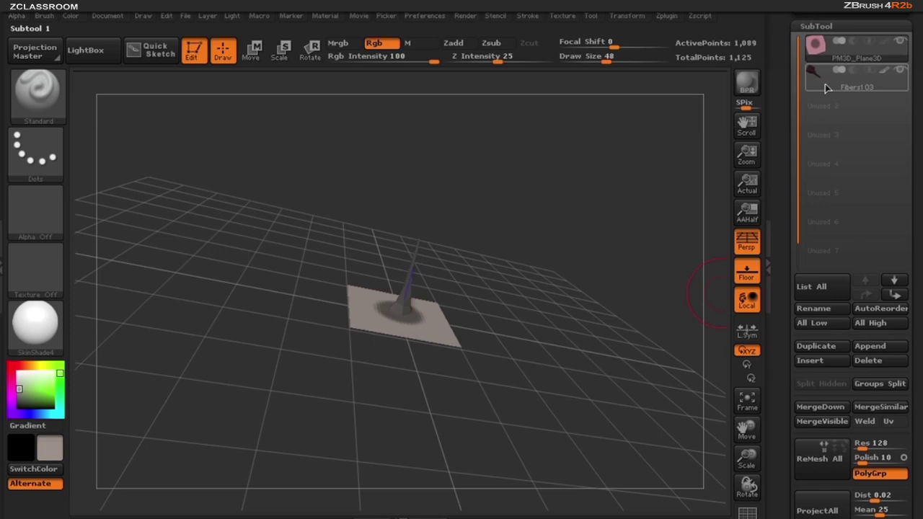
{"action": "left_click", "coordinate": [857, 81]}
Close the open holes in the spike mesh and subdivide it three times.
{"action": "left_click_drag", "start_coordinate": [528, 326], "coordinate": [358, 318]}
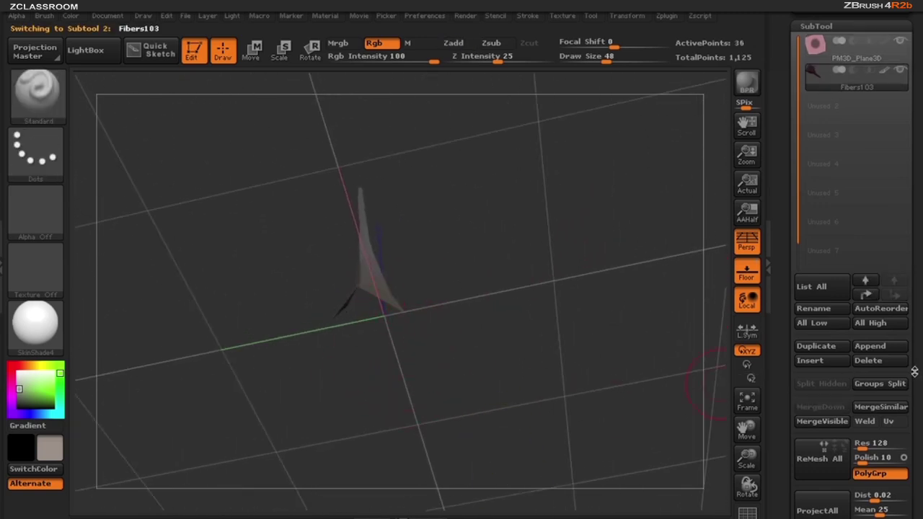
{"action": "left_click_drag", "start_coordinate": [915, 372], "coordinate": [901, 224]}
{"action": "left_click", "coordinate": [831, 331]}
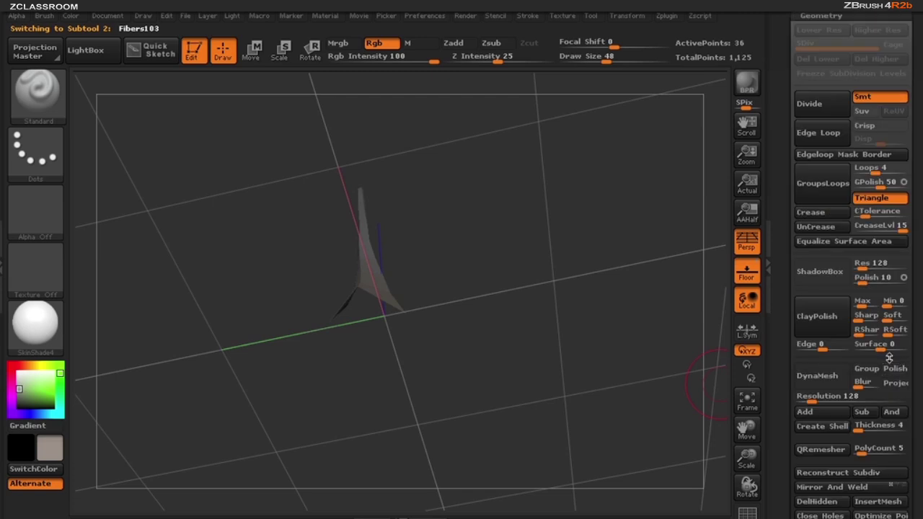
{"action": "left_click_drag", "start_coordinate": [915, 457], "coordinate": [914, 342]}
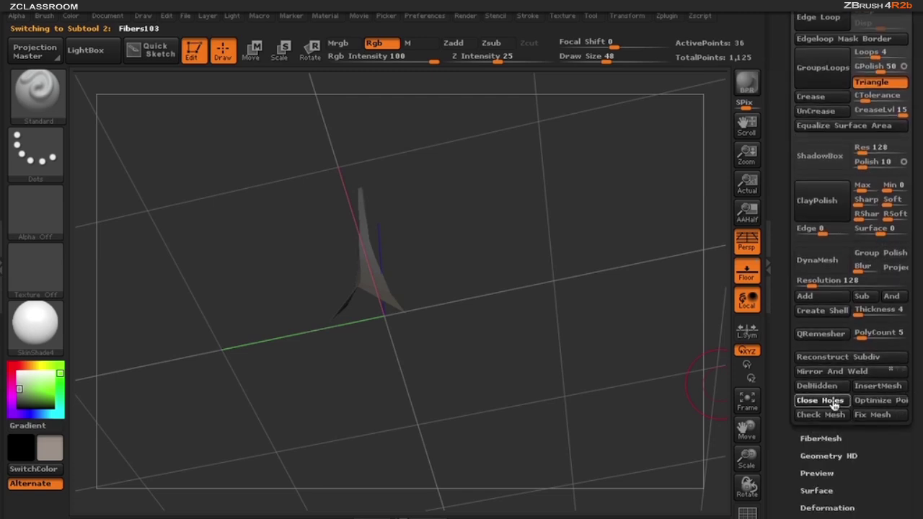
{"action": "left_click_drag", "start_coordinate": [529, 336], "coordinate": [510, 377]}
{"action": "key", "text": "ctrl+d"}
{"action": "key", "text": "ctrl+d"}
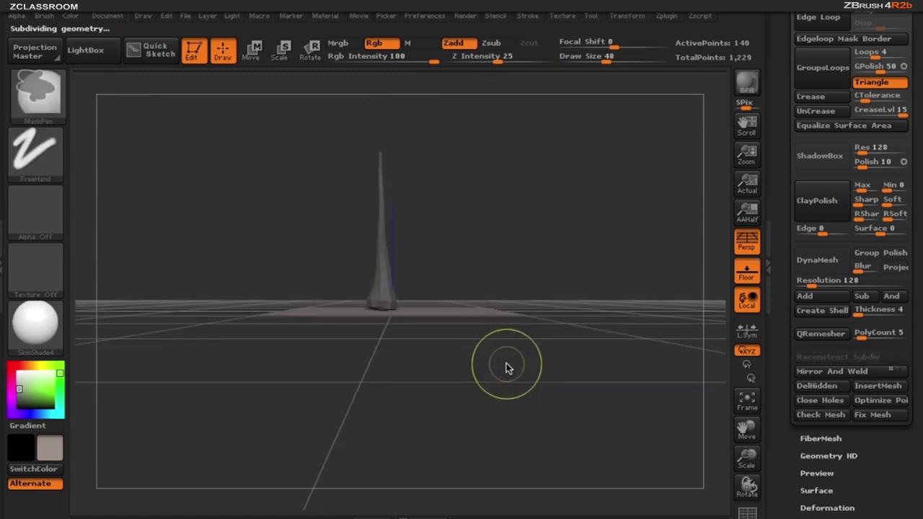
{"action": "mouse_move", "coordinate": [504, 367]}
{"action": "left_mouse_down"}
{"action": "mouse_move", "coordinate": [587, 385]}
{"action": "mouse_move", "coordinate": [541, 338]}
{"action": "left_mouse_up"}
{"action": "key", "text": "ctrl+d"}
Stretch the spike taller with a vertical transpose line in Move mode.
{"action": "key", "text": "w"}
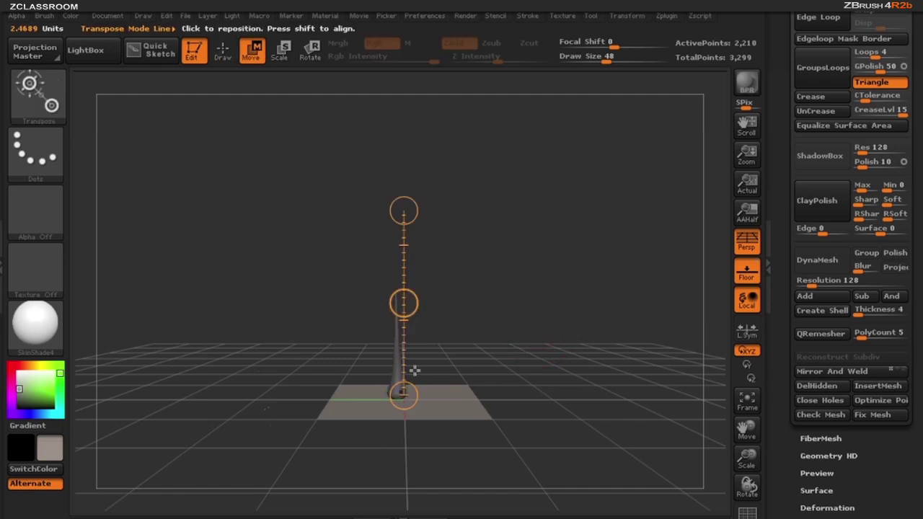
{"action": "left_click_drag", "start_coordinate": [406, 213], "coordinate": [405, 130]}
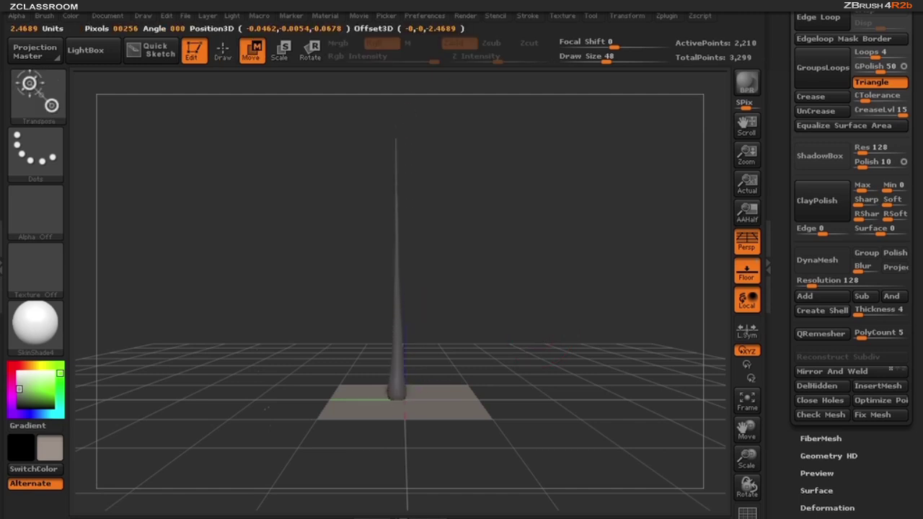
{"action": "left_click_drag", "start_coordinate": [489, 126], "coordinate": [489, 114]}
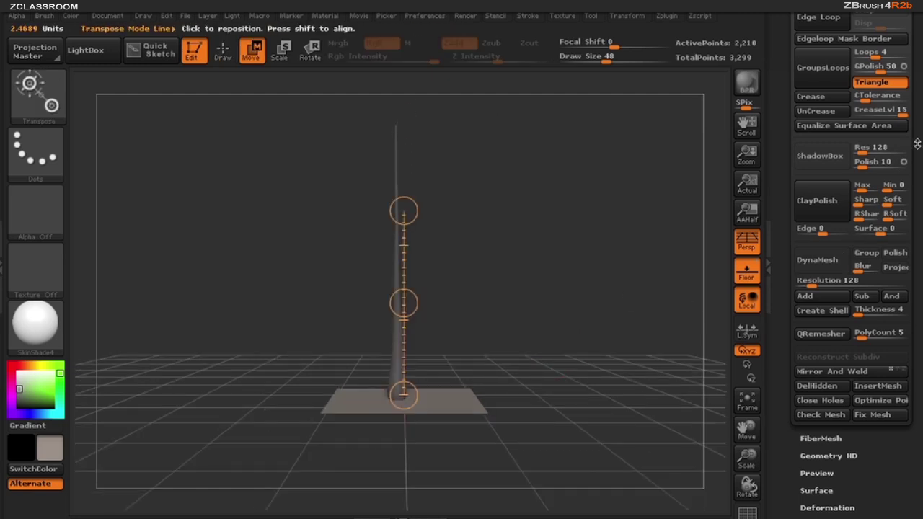
Hide the PM3D_Plane3D subtool so only the spike is shown.
{"action": "left_click_drag", "start_coordinate": [918, 144], "coordinate": [909, 213]}
{"action": "left_click", "coordinate": [829, 55]}
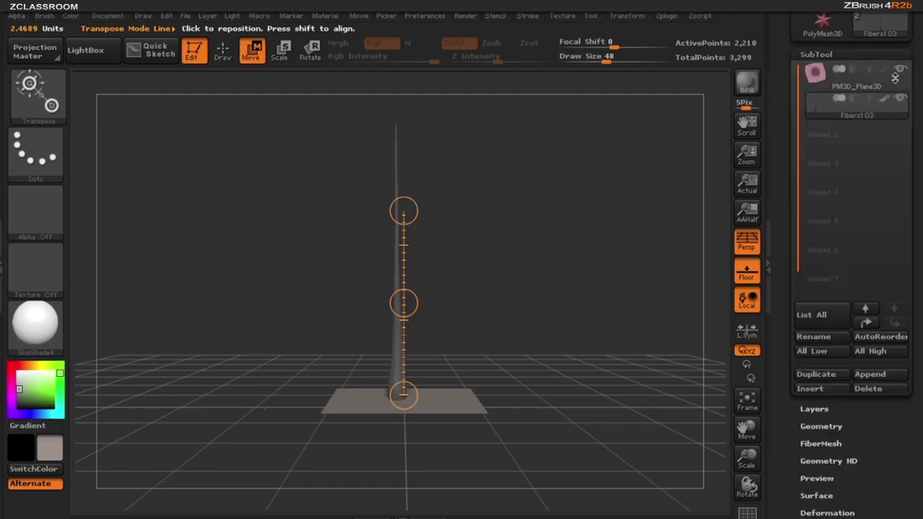
{"action": "left_click_drag", "start_coordinate": [912, 140], "coordinate": [912, 199]}
{"action": "left_click", "coordinate": [901, 93]}
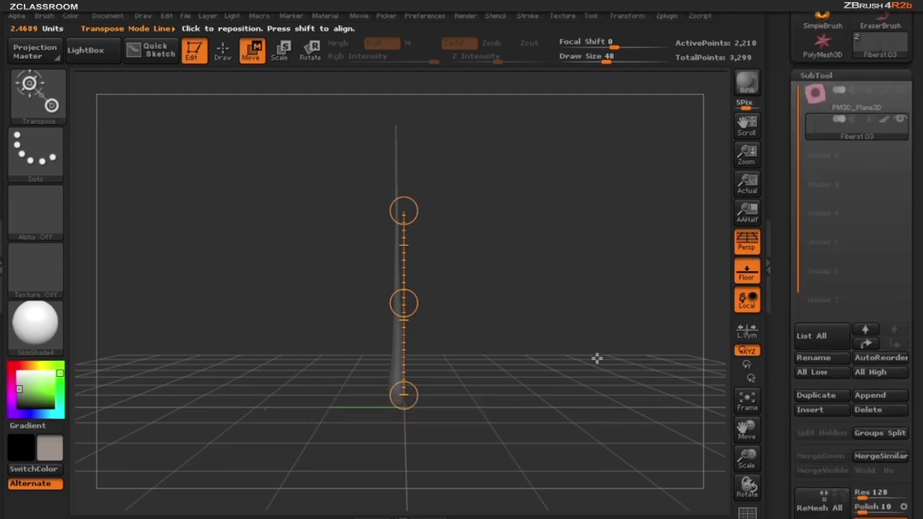
Return to Draw mode and mask the upper part of the spike, leaving its thick base unmasked.
{"action": "key", "text": "q"}
{"action": "mouse_move", "coordinate": [560, 355]}
{"action": "left_mouse_down"}
{"action": "mouse_move", "coordinate": [544, 352]}
{"action": "mouse_move", "coordinate": [546, 373]}
{"action": "left_mouse_up"}
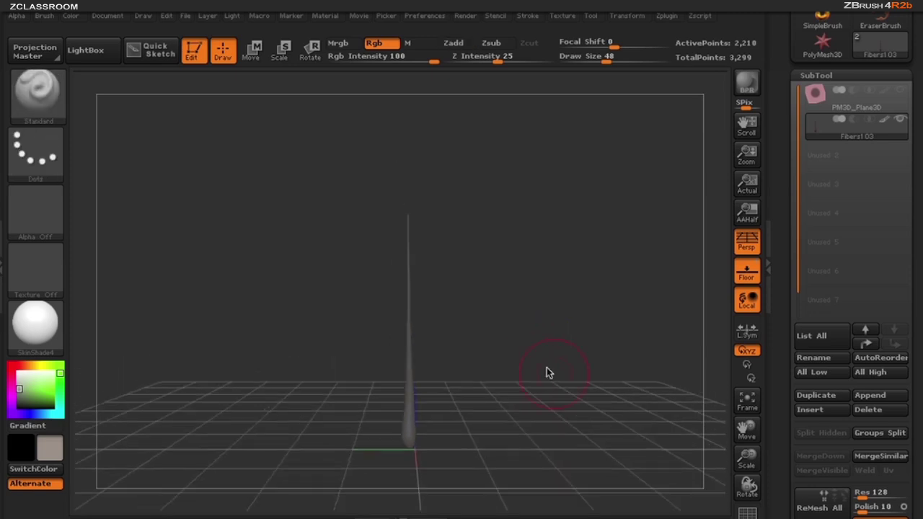
{"action": "left_click_drag", "start_coordinate": [442, 342], "coordinate": [486, 305]}
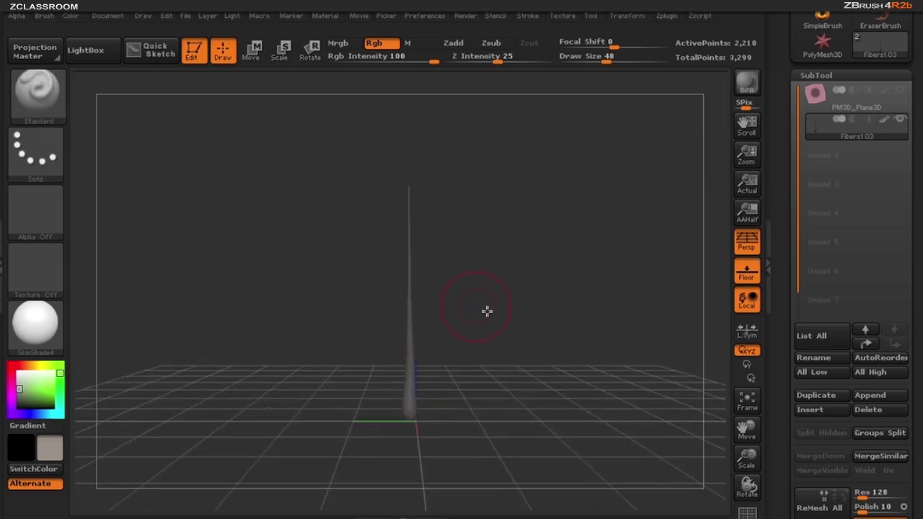
{"action": "left_click_drag", "start_coordinate": [354, 155], "coordinate": [454, 328], "text": "ctrl"}
{"action": "right_click_drag", "start_coordinate": [505, 319], "coordinate": [521, 349], "text": "ctrl"}
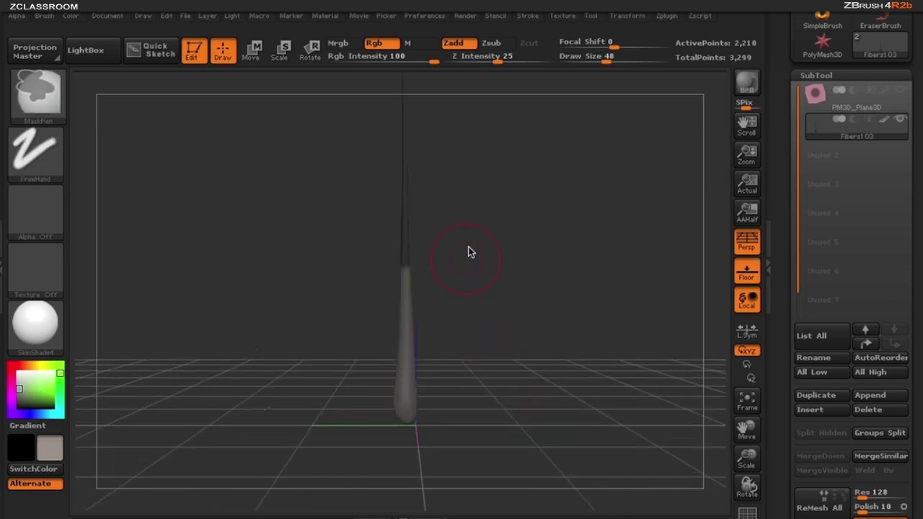
{"action": "left_click_drag", "start_coordinate": [468, 253], "coordinate": [432, 317]}
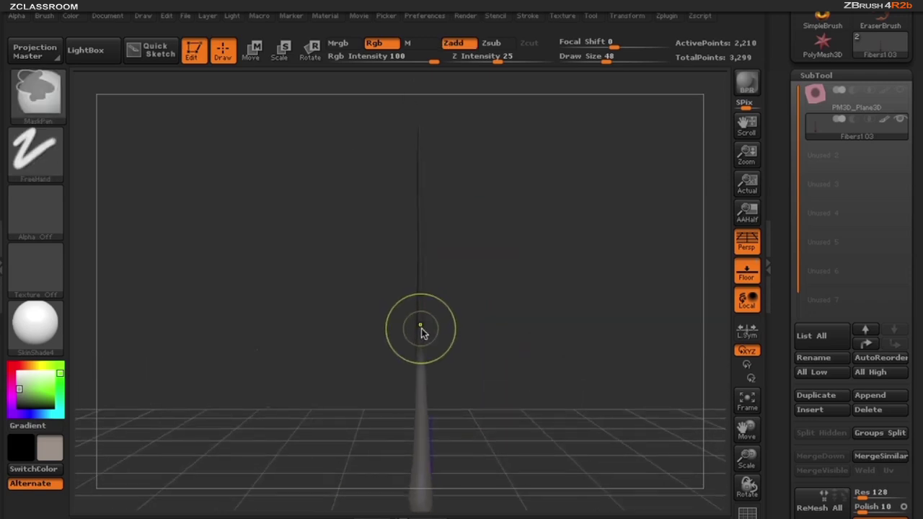
{"action": "mouse_move", "coordinate": [577, 370]}
{"action": "left_mouse_down"}
{"action": "mouse_move", "coordinate": [564, 355]}
{"action": "mouse_move", "coordinate": [552, 367]}
{"action": "left_mouse_up"}
{"action": "left_click", "coordinate": [822, 75]}
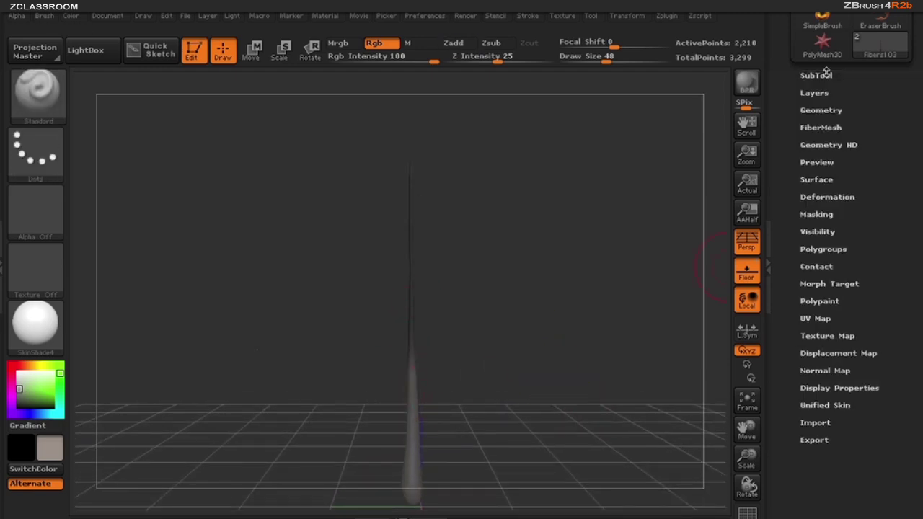
Preview a FiberMesh on the masked part of the spike and set MaxFibers to 0.0933.
{"action": "left_click", "coordinate": [831, 127]}
{"action": "left_click", "coordinate": [813, 142]}
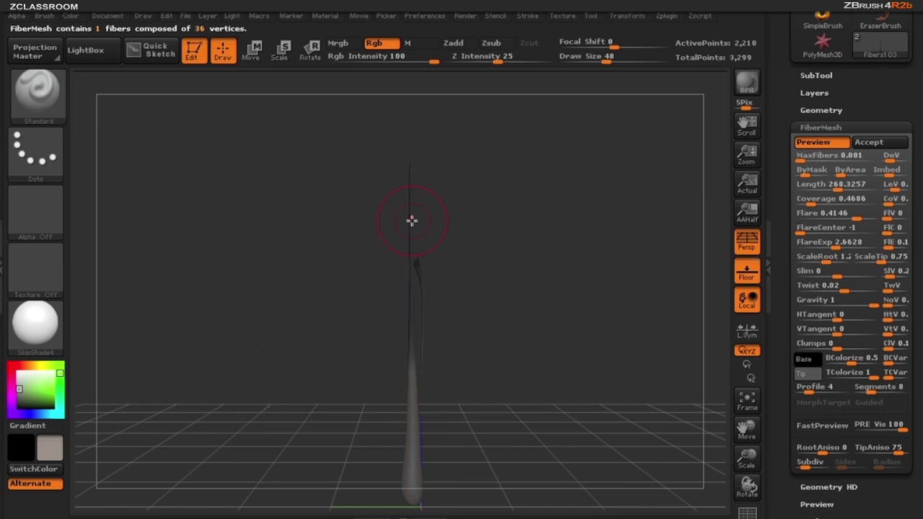
{"action": "left_click_drag", "start_coordinate": [798, 161], "coordinate": [805, 162]}
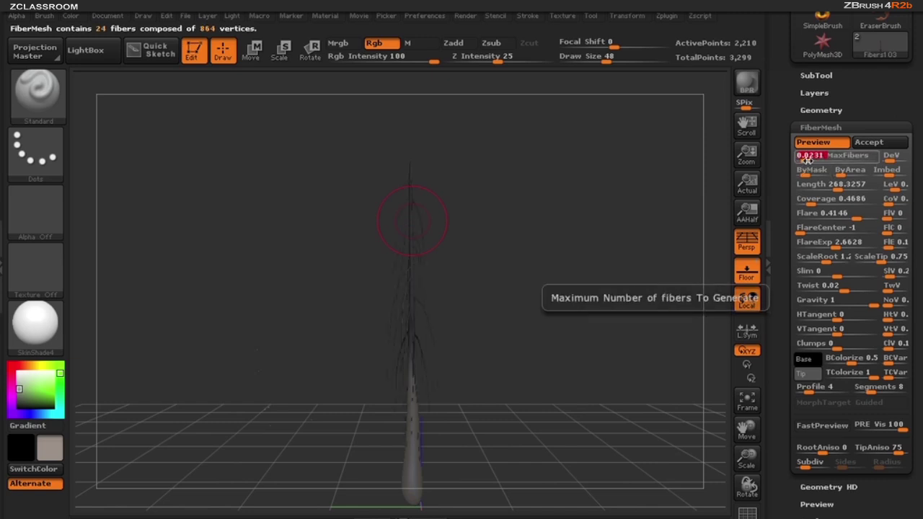
{"action": "left_click_drag", "start_coordinate": [807, 160], "coordinate": [807, 161]}
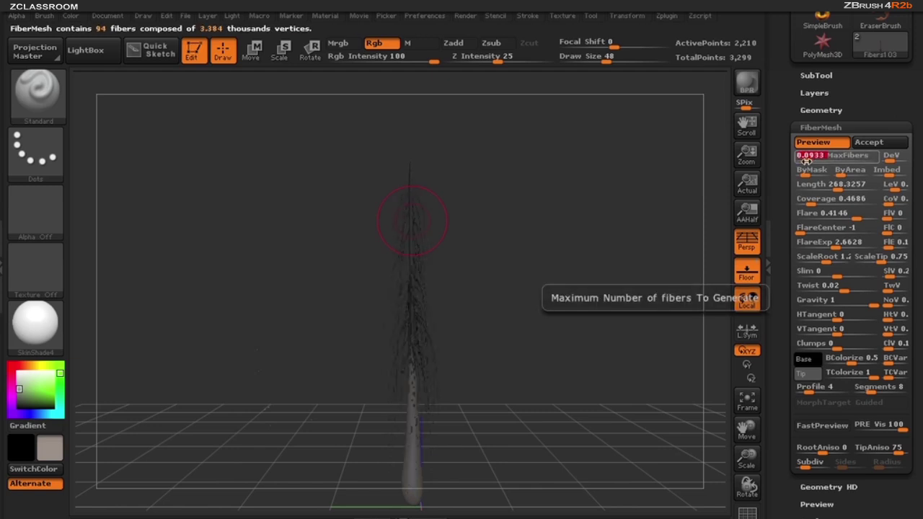
Set the fibers' Gravity to 0, HTangent to 0.439, Length to 346.0214 and length variation to about 0.545.
{"action": "left_click_drag", "start_coordinate": [876, 300], "coordinate": [802, 306]}
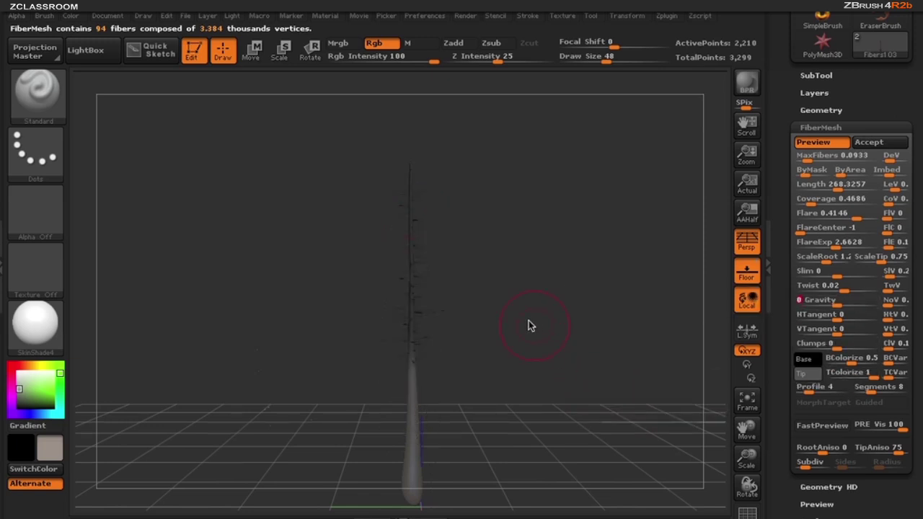
{"action": "left_click_drag", "start_coordinate": [529, 326], "coordinate": [571, 374]}
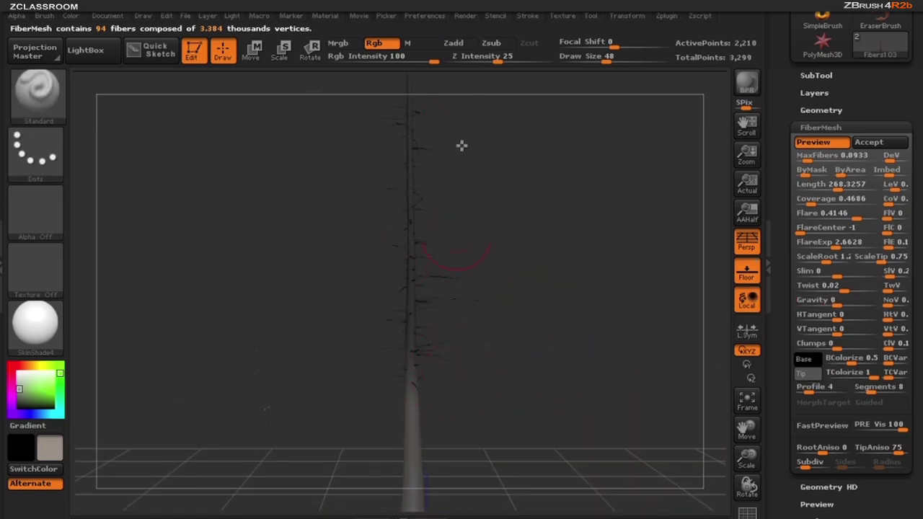
{"action": "left_click_drag", "start_coordinate": [802, 315], "coordinate": [858, 318]}
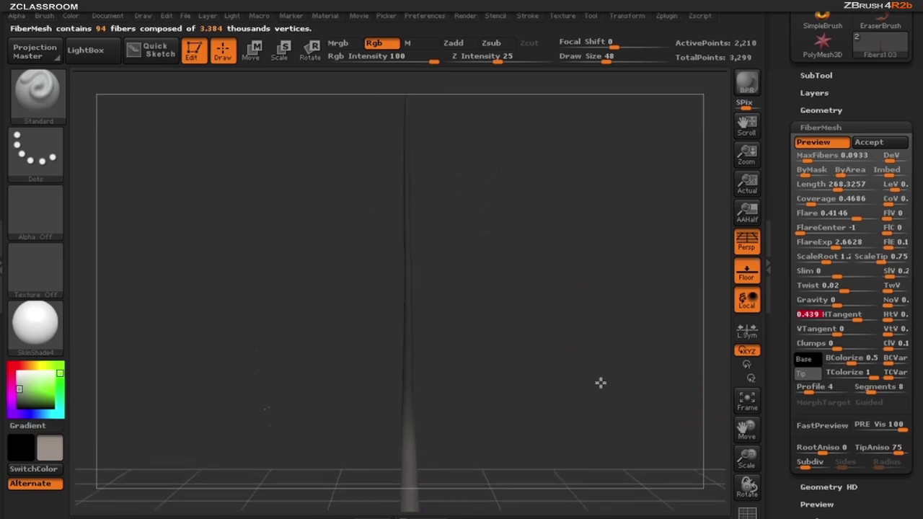
{"action": "left_click_drag", "start_coordinate": [833, 185], "coordinate": [891, 186]}
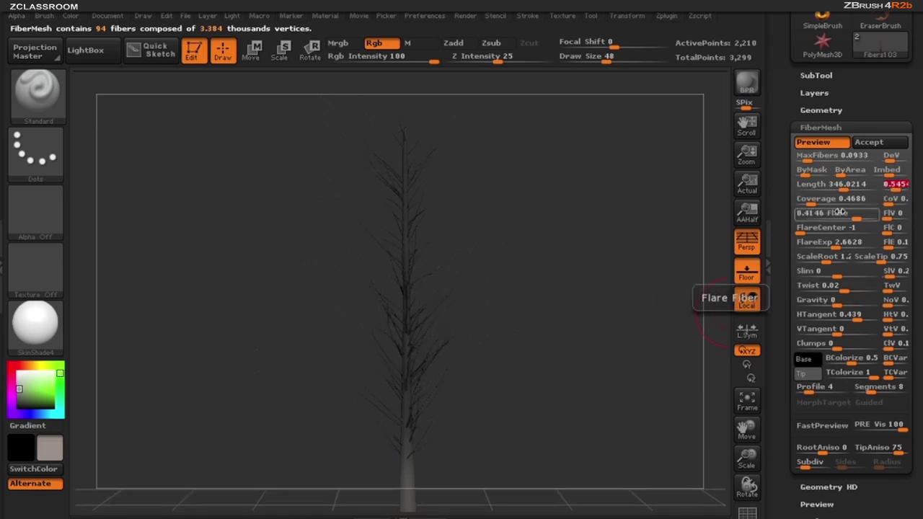
Set the fibers' Coverage to 0.7726 and Flare to 0.439, and accept them as branches on the spike.
{"action": "left_click_drag", "start_coordinate": [813, 201], "coordinate": [815, 202]}
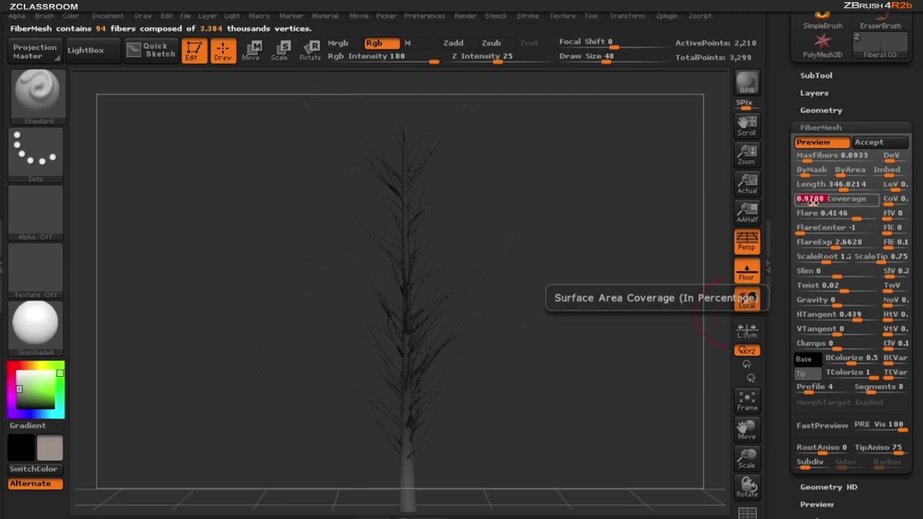
{"action": "left_click", "coordinate": [812, 203]}
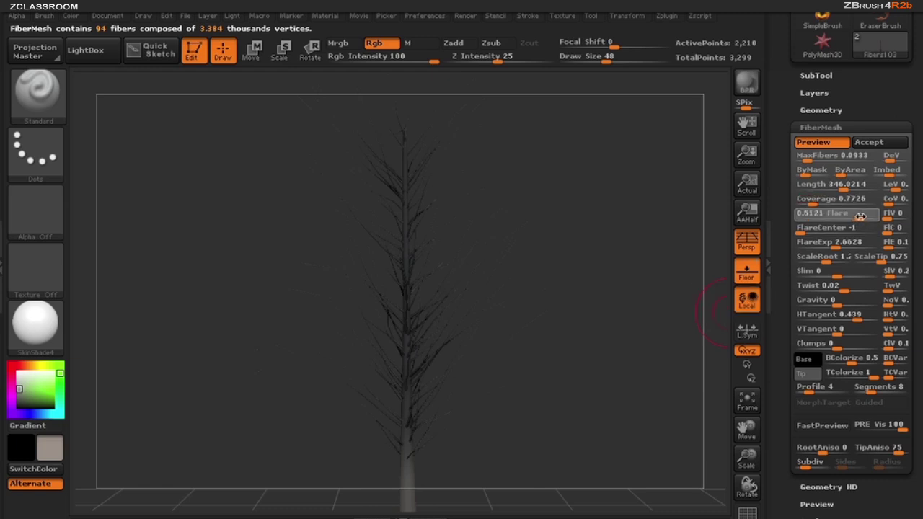
{"action": "left_click", "coordinate": [857, 215]}
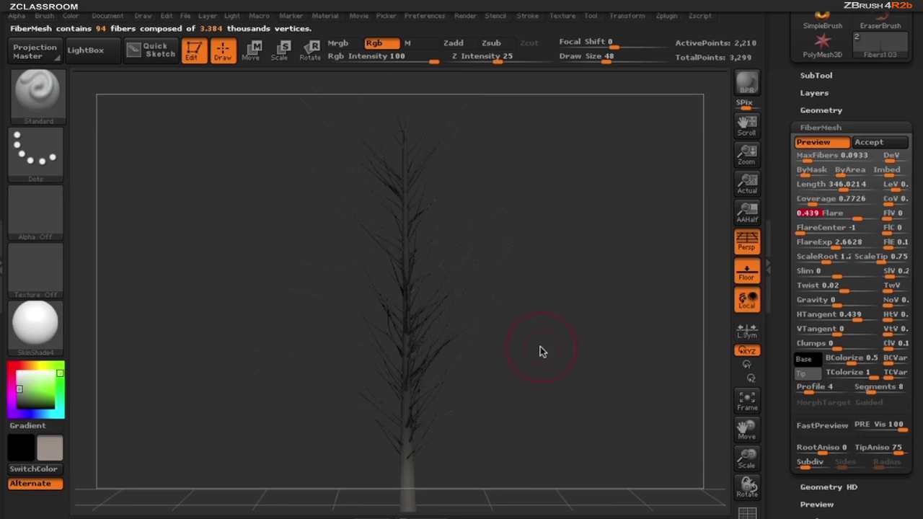
{"action": "left_click", "coordinate": [868, 142]}
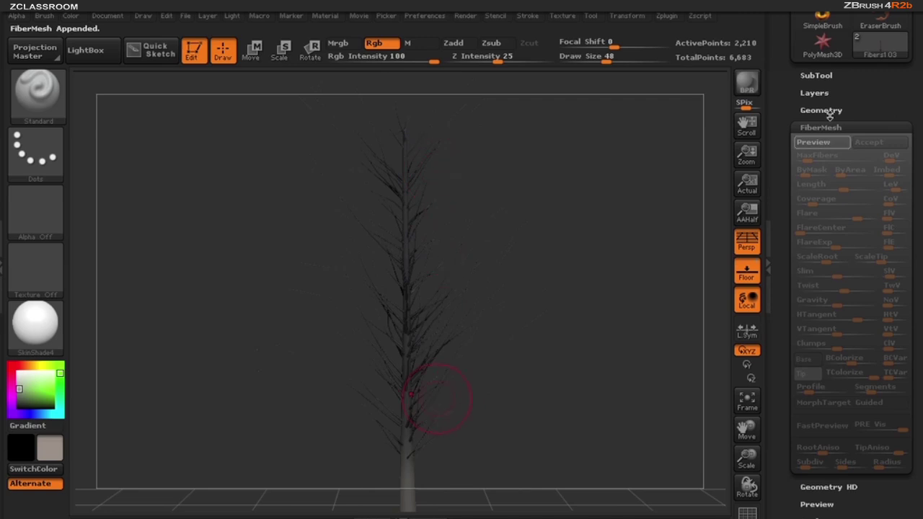
Select the Fibers28 branch subtool and preview a new FiberMesh growing from it.
{"action": "left_click", "coordinate": [816, 75]}
{"action": "left_click_drag", "start_coordinate": [916, 153], "coordinate": [919, 398]}
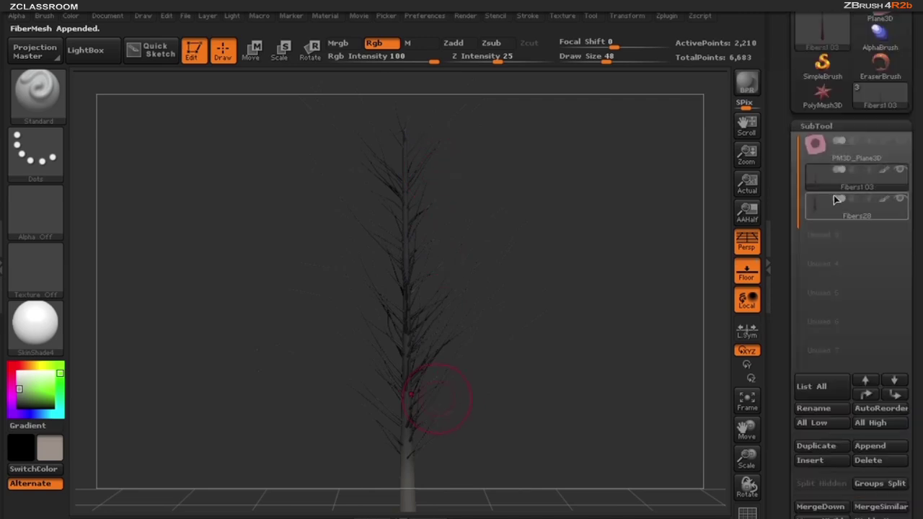
{"action": "left_click", "coordinate": [830, 210]}
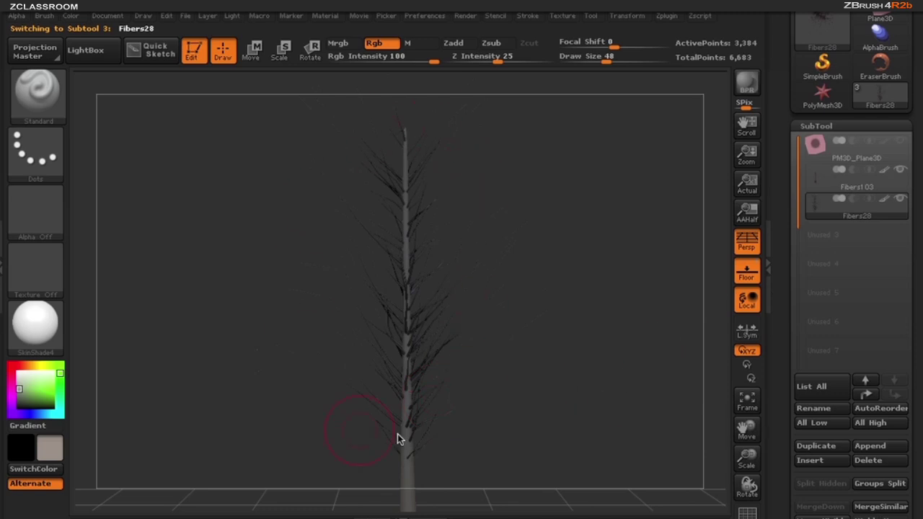
{"action": "left_click", "coordinate": [834, 126]}
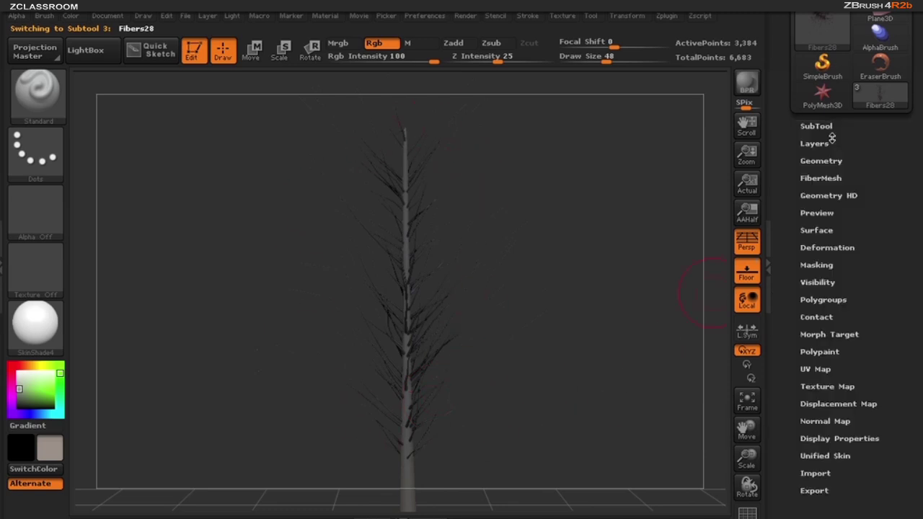
{"action": "left_click", "coordinate": [834, 179]}
{"action": "left_click", "coordinate": [827, 166]}
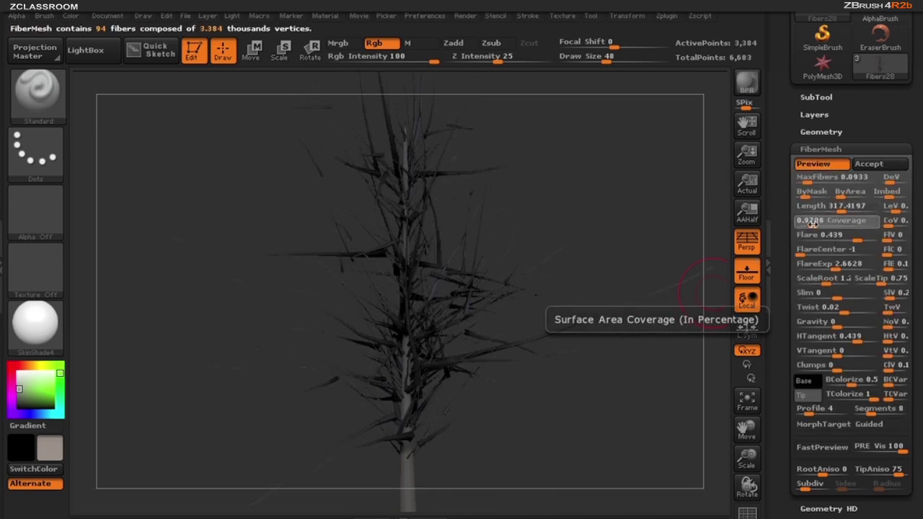
Set MaxFibers to 0.6064, Length to 169.551, Coverage to 0.0616, HTangent to 0.5609 and Segments to 10, and accept the twig fibers.
{"action": "mouse_move", "coordinate": [829, 221]}
{"action": "left_mouse_down"}
{"action": "mouse_move", "coordinate": [808, 225]}
{"action": "mouse_move", "coordinate": [838, 208]}
{"action": "mouse_move", "coordinate": [825, 210]}
{"action": "mouse_move", "coordinate": [811, 181]}
{"action": "mouse_move", "coordinate": [830, 208]}
{"action": "left_mouse_up"}
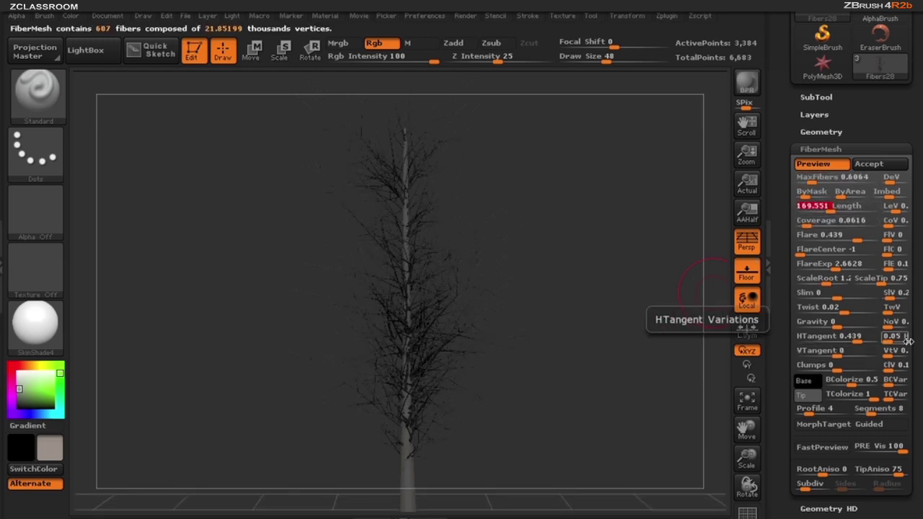
{"action": "left_click_drag", "start_coordinate": [918, 344], "coordinate": [918, 313]}
{"action": "mouse_move", "coordinate": [857, 309]}
{"action": "left_mouse_down"}
{"action": "mouse_move", "coordinate": [866, 307]}
{"action": "mouse_move", "coordinate": [857, 306]}
{"action": "left_mouse_up"}
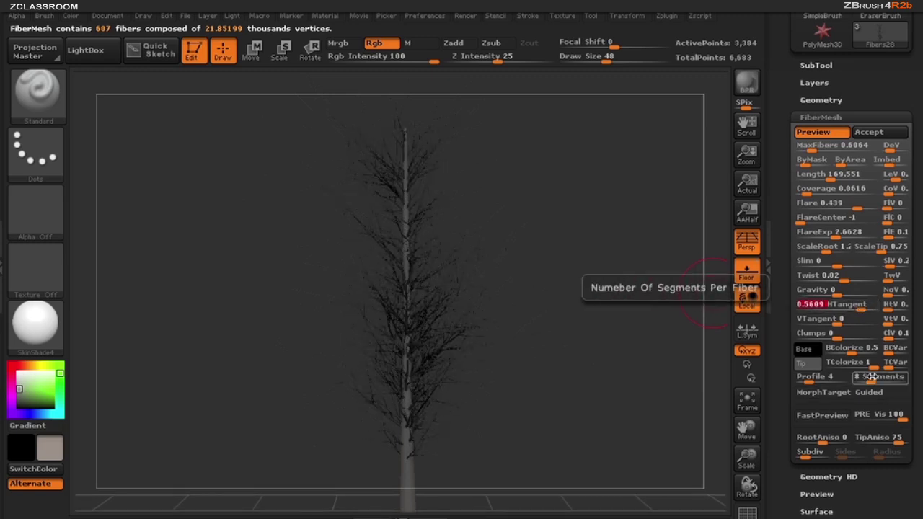
{"action": "left_click_drag", "start_coordinate": [872, 380], "coordinate": [880, 378]}
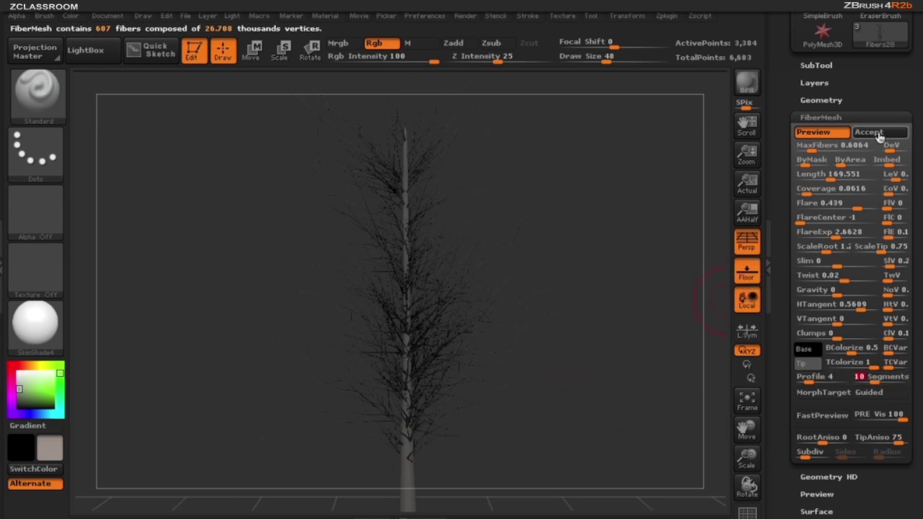
{"action": "left_click", "coordinate": [870, 133]}
Review the trunk, branch and twig subtools by selecting Fibers103, Fibers28 and Fibers49 in turn.
{"action": "left_click", "coordinate": [832, 65]}
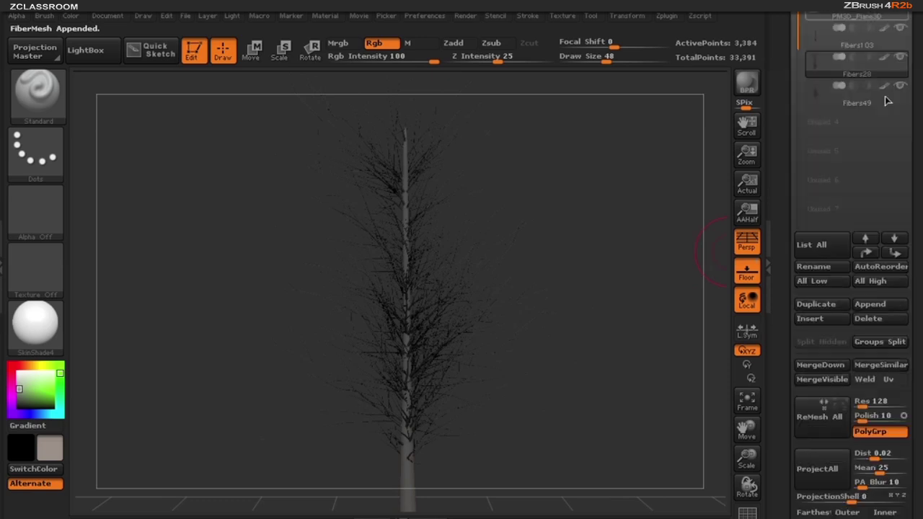
{"action": "left_click_drag", "start_coordinate": [911, 70], "coordinate": [912, 168]}
{"action": "left_click", "coordinate": [835, 185]}
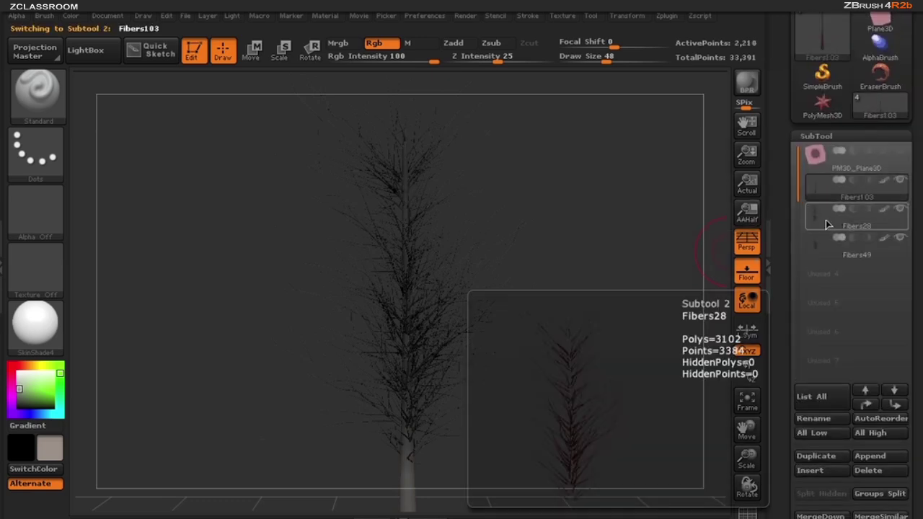
{"action": "left_click", "coordinate": [827, 225]}
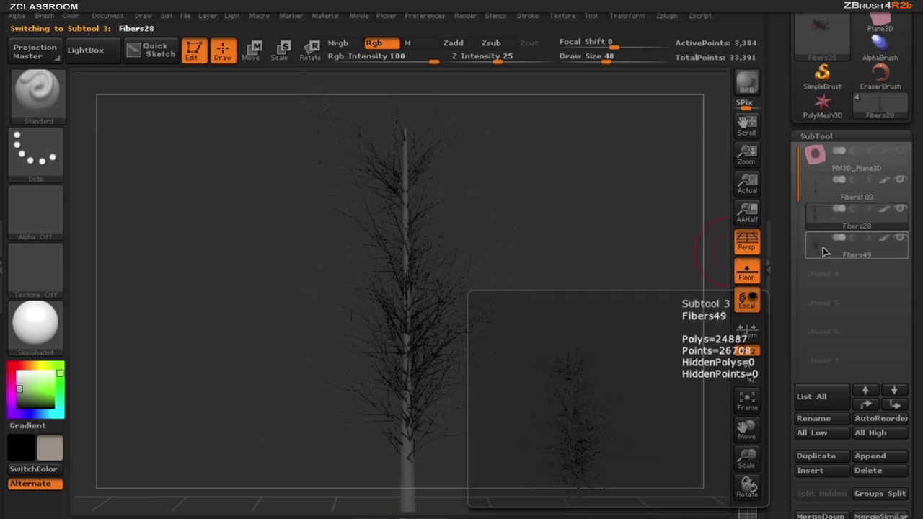
{"action": "left_click", "coordinate": [824, 251]}
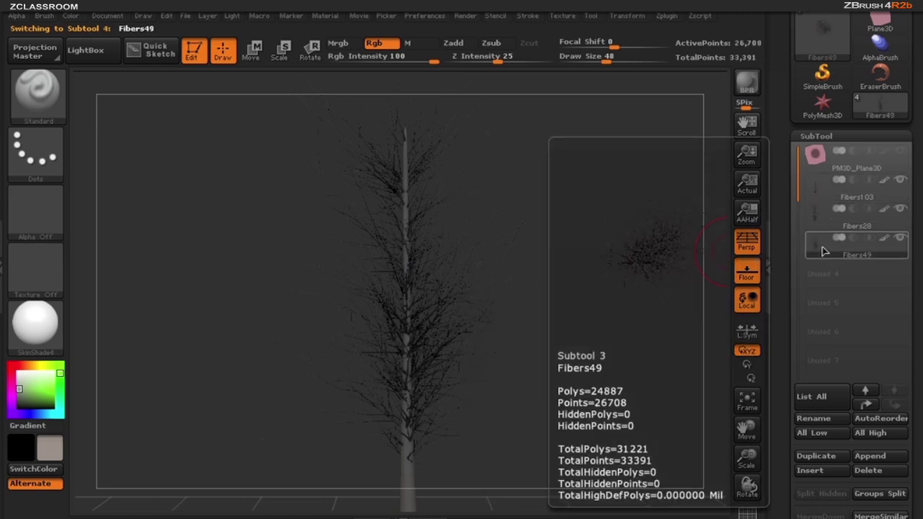